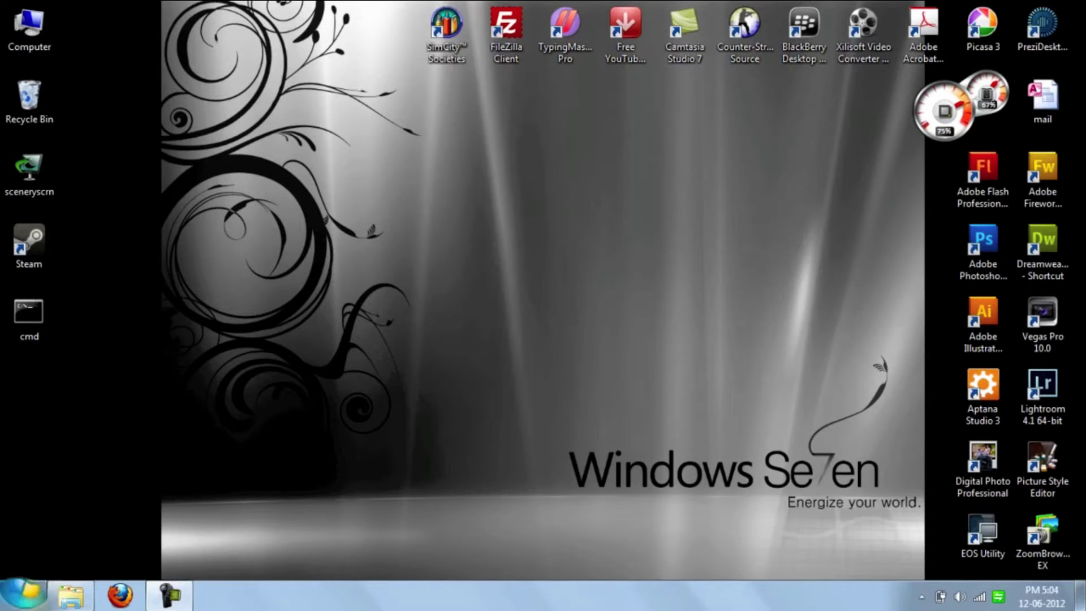
Step: Open Computer and a command prompt side by side, then start DiskPart in its own console
{"action": "left_click", "coordinate": [71, 594]}
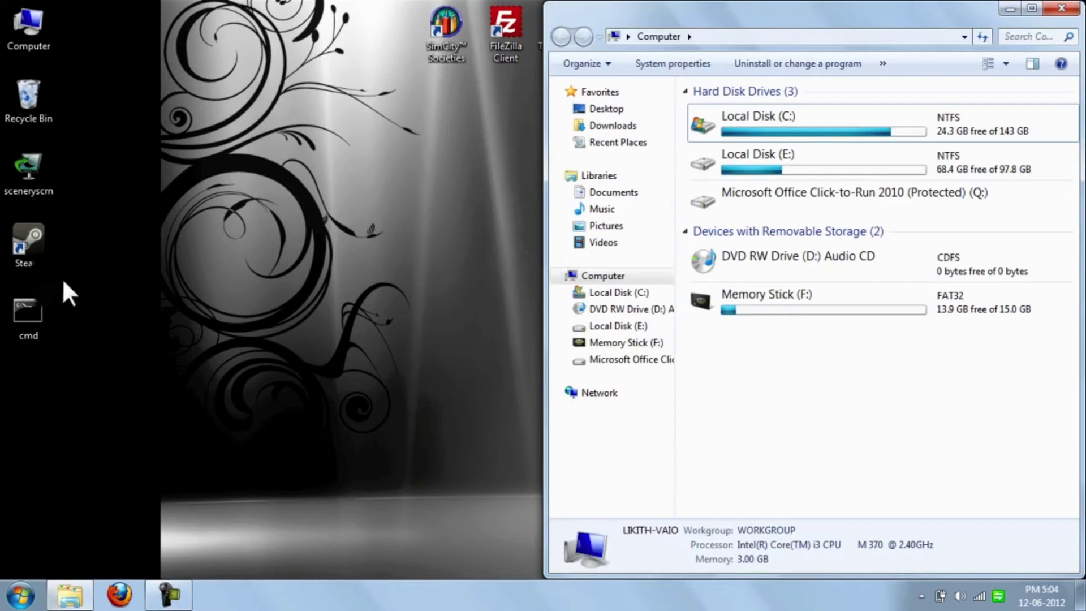
{"action": "double_click", "coordinate": [31, 312]}
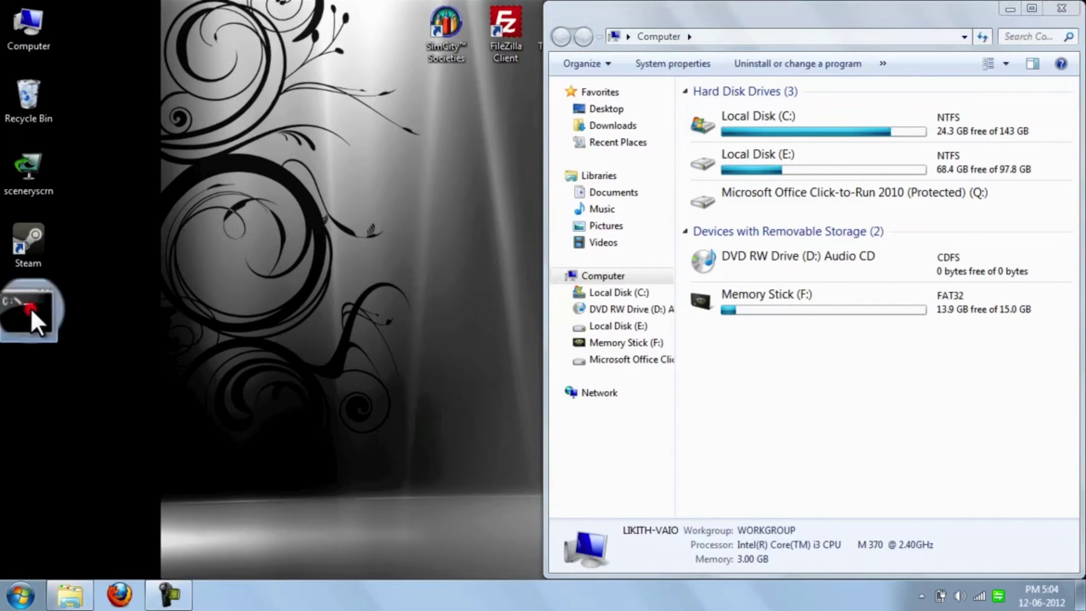
{"action": "left_click_drag", "start_coordinate": [318, 94], "coordinate": [248, 96]}
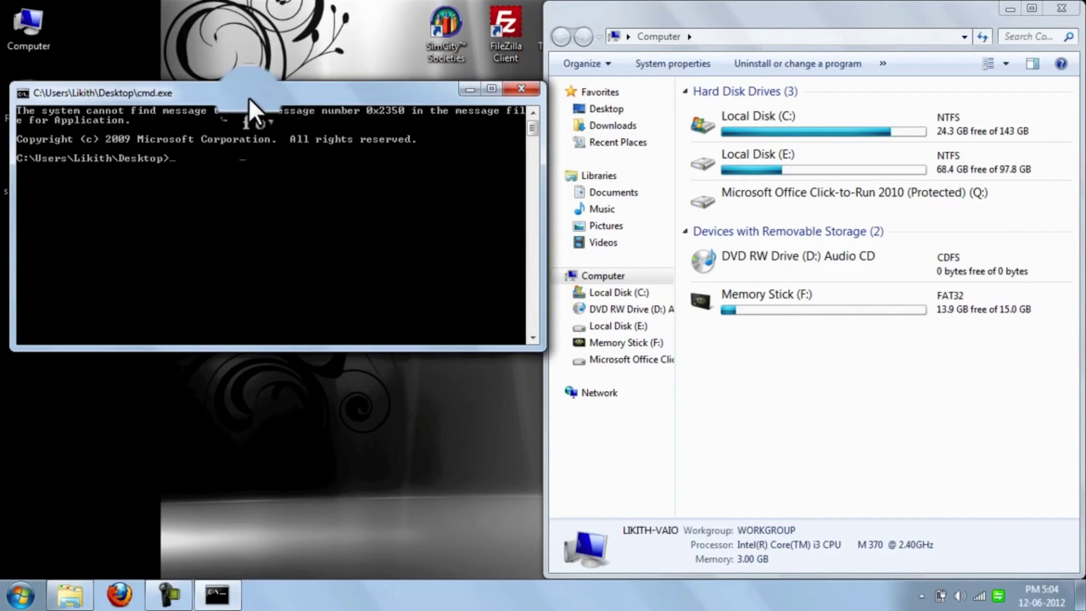
{"action": "type", "text": "diskpa"}
{"action": "type", "text": "rt"}
{"action": "key", "text": "Return"}
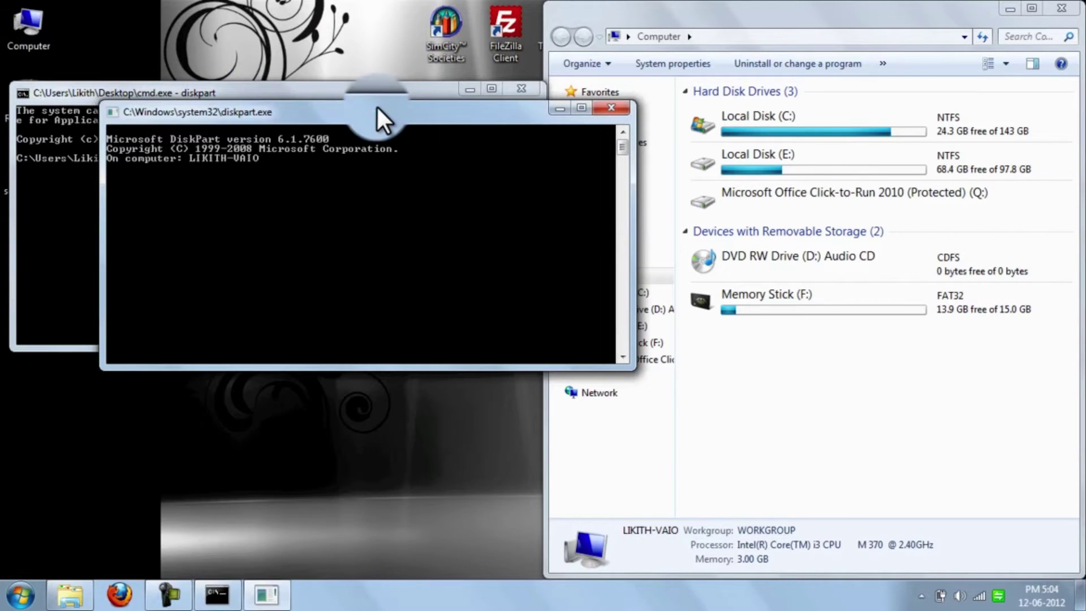
{"action": "left_click_drag", "start_coordinate": [376, 109], "coordinate": [298, 112]}
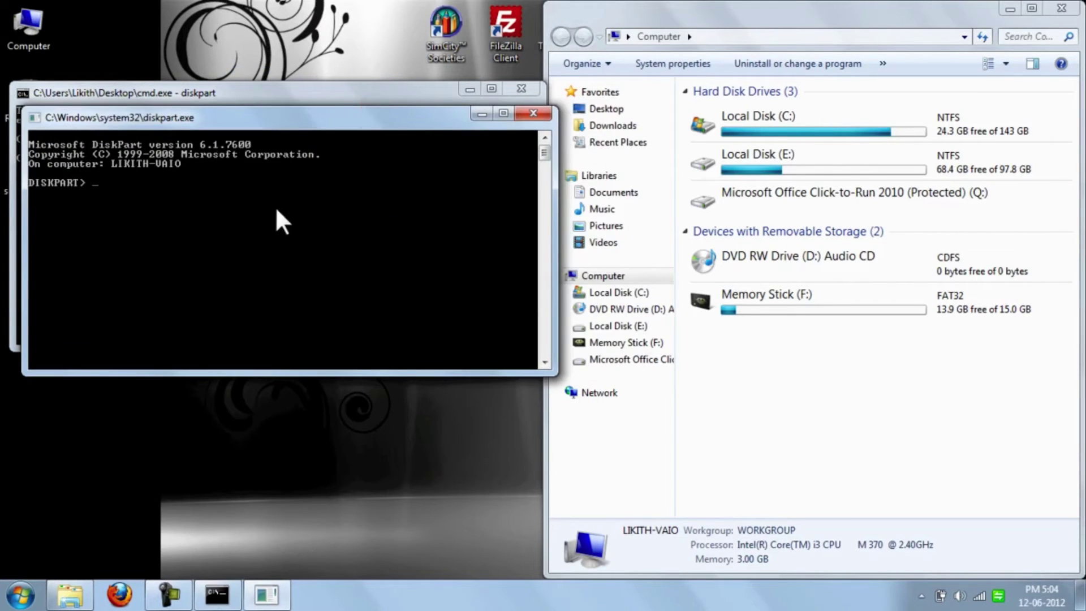
{"action": "type", "text": "list volumes"}
Step: Run list volume and check Local Disk (E:) in Explorer: it is Volume 3, 97 GB NTFS
{"action": "key", "text": "Return"}
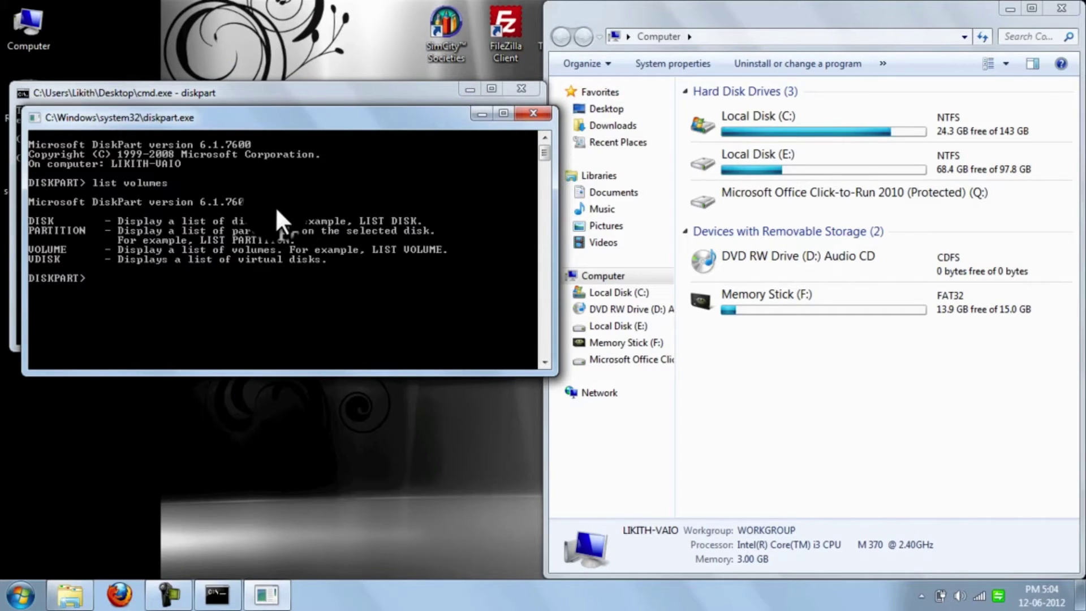
{"action": "type", "text": "list volume"}
{"action": "key", "text": "Return"}
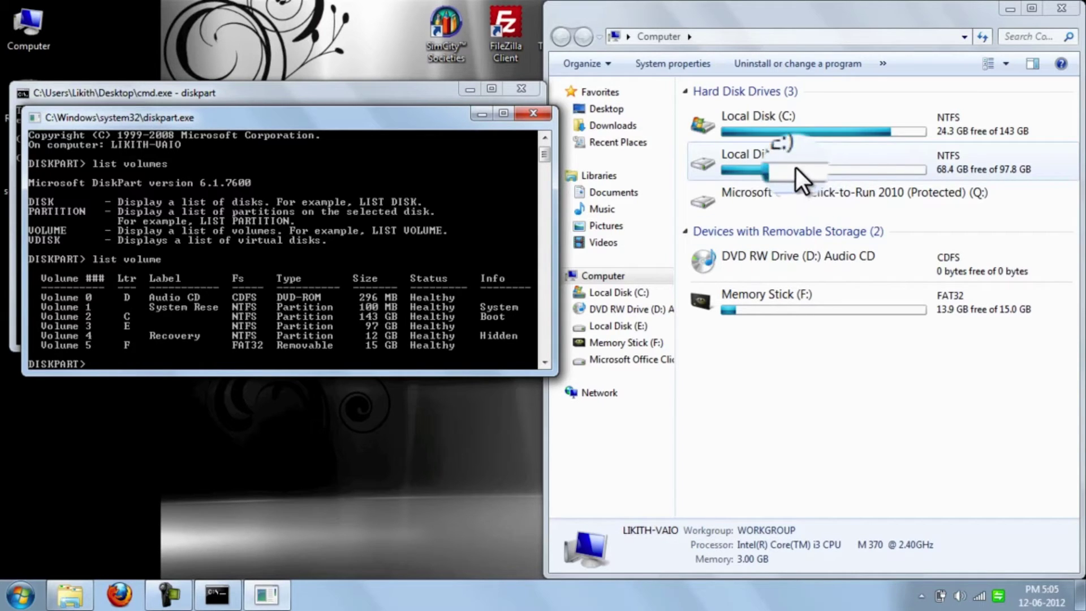
{"action": "left_click", "coordinate": [774, 157]}
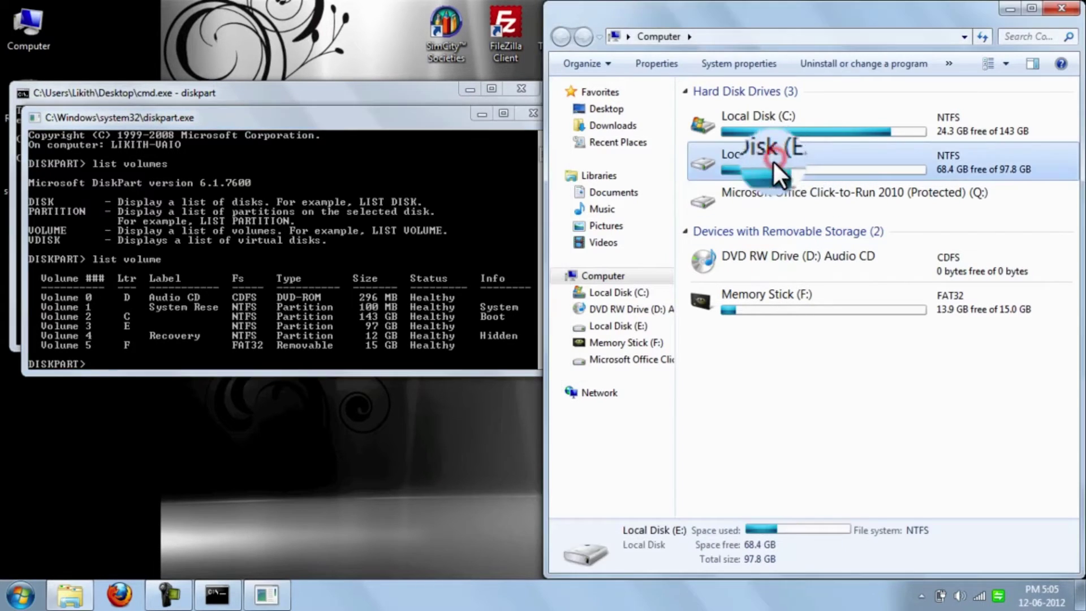
{"action": "left_click", "coordinate": [311, 353]}
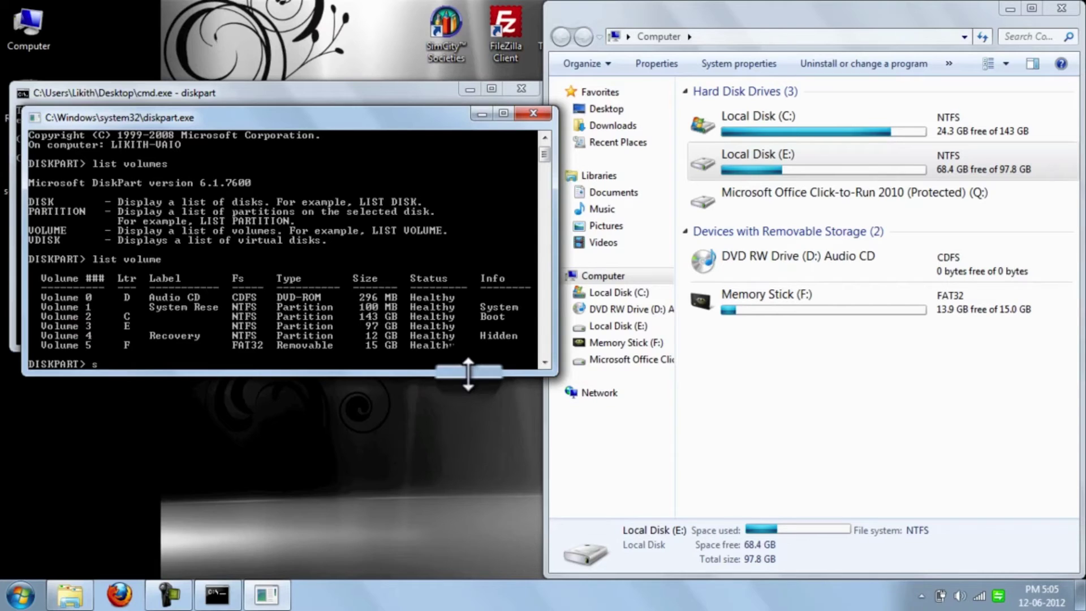
{"action": "type", "text": "select "}
{"action": "type", "text": "volume"}
{"action": "type", "text": " 3"}
Step: Select Volume 3 and remove its drive letter E
{"action": "key", "text": "Return"}
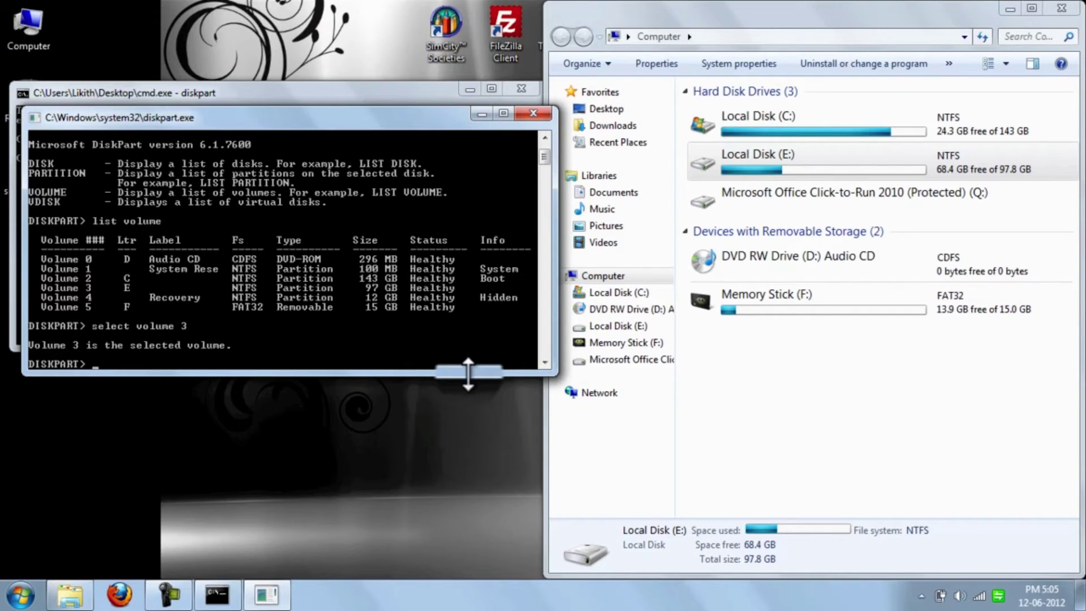
{"action": "type", "text": "rem"}
{"action": "type", "text": "ove let"}
{"action": "type", "text": "ter "}
{"action": "type", "text": "E"}
{"action": "key", "text": "Return"}
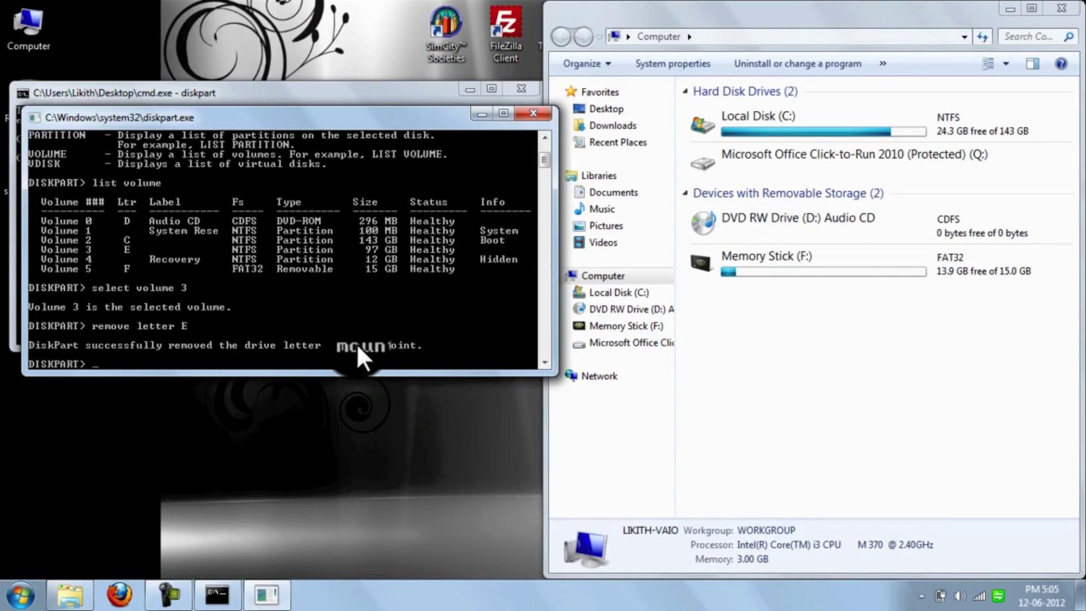
{"action": "type", "text": "ass"}
{"action": "type", "text": "ign "}
{"action": "type", "text": "lett"}
{"action": "type", "text": "er E"}
Step: Assign letter E back to Volume 3 and confirm Local Disk (E:) reappears in Explorer
{"action": "key", "text": "Return"}
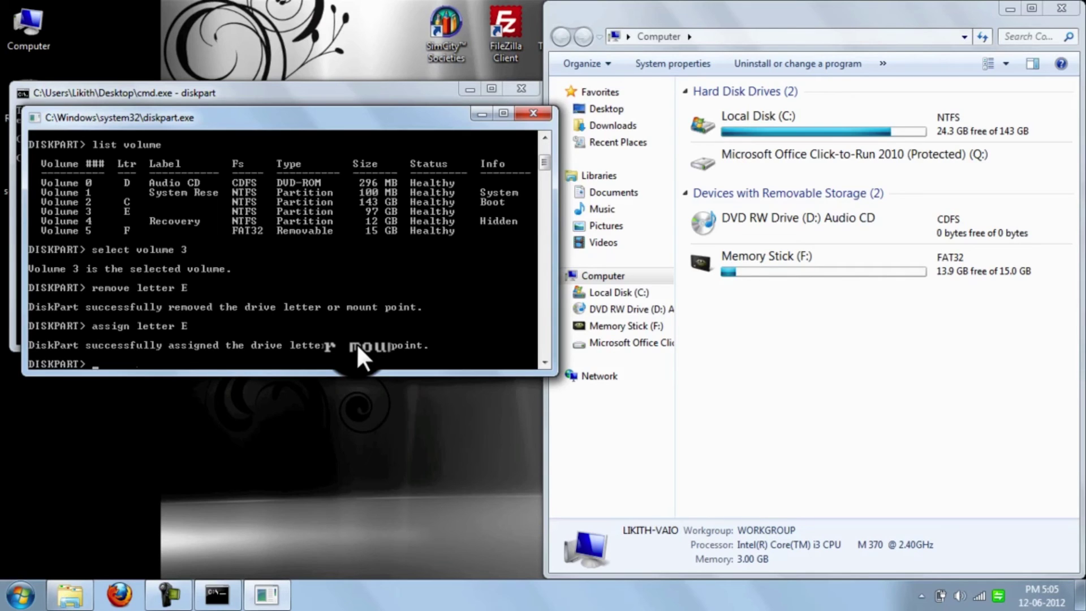
{"action": "left_click", "coordinate": [773, 200]}
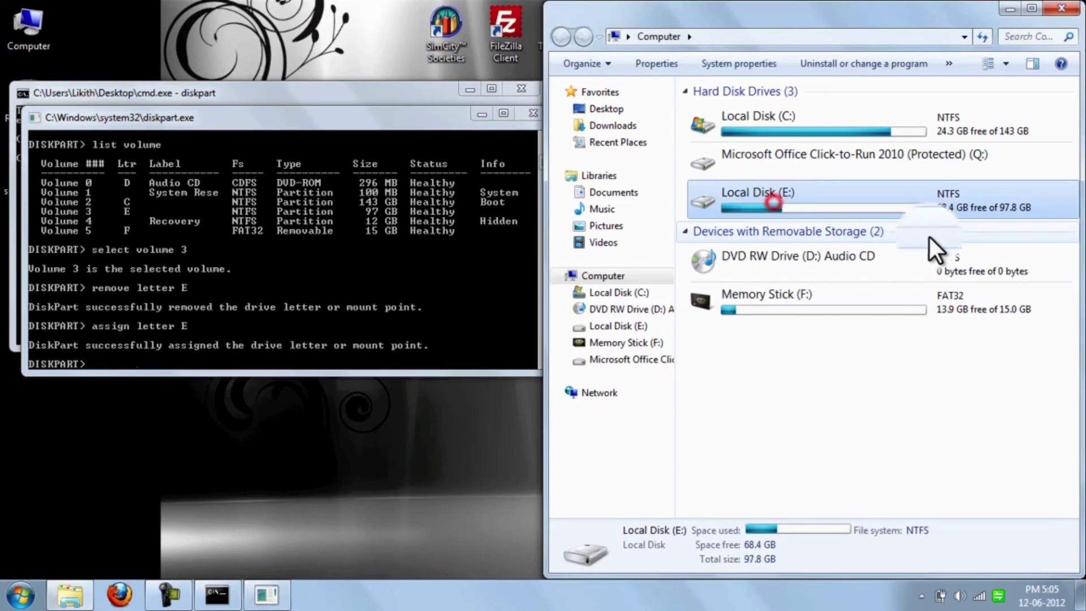